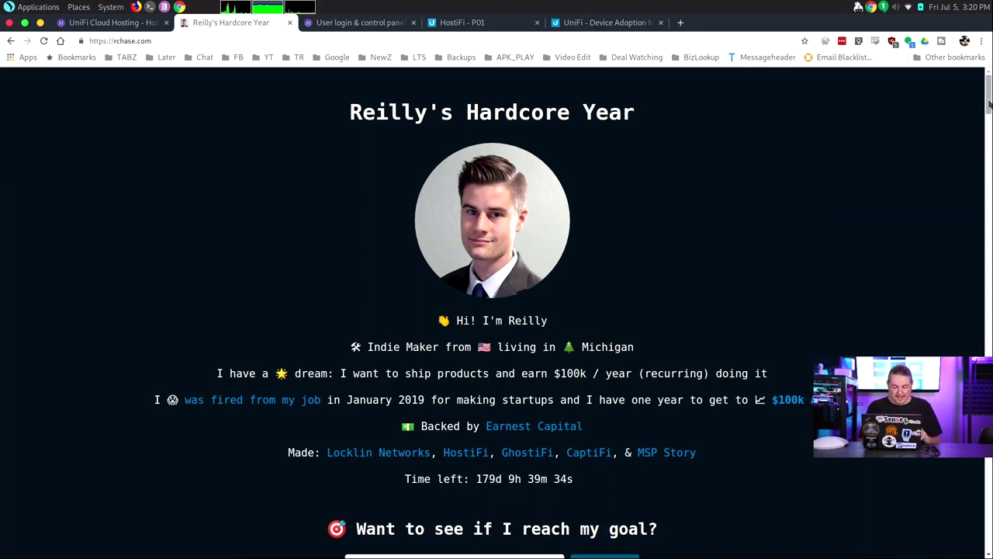
Step: Look through the founder's personal page, including its project articles and the monthly recurring revenue chart and table
drag(989, 103, 988, 333)
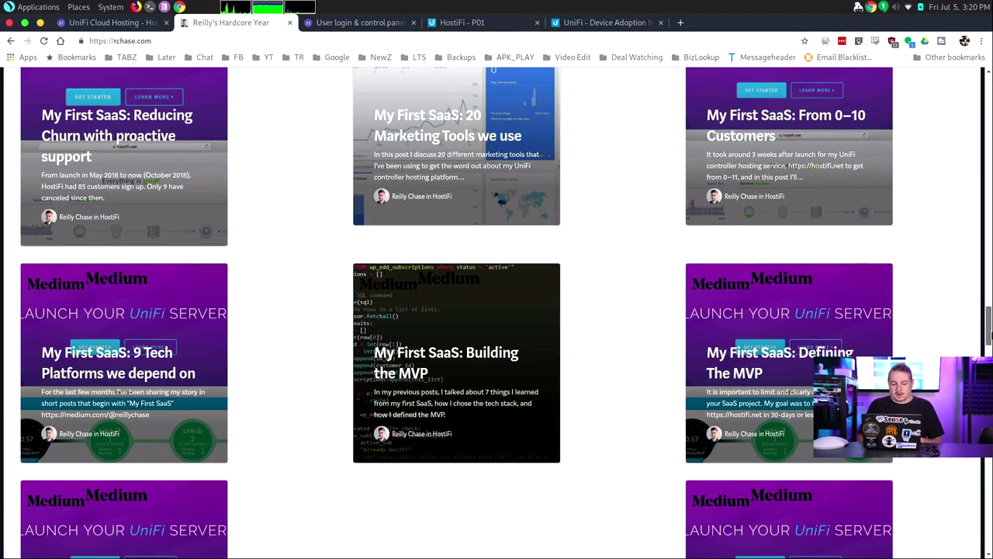
drag(989, 334, 989, 101)
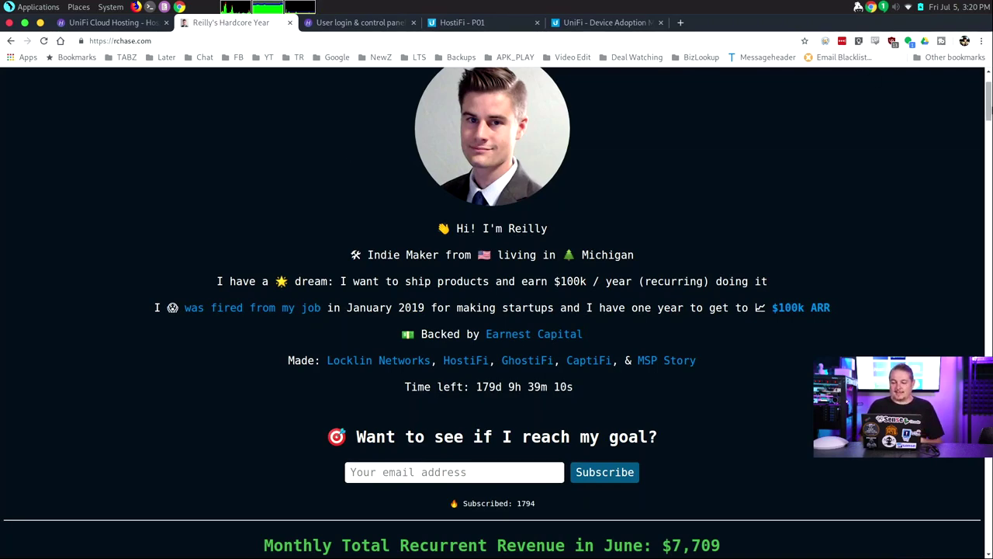
scroll(497, 311, down, 8)
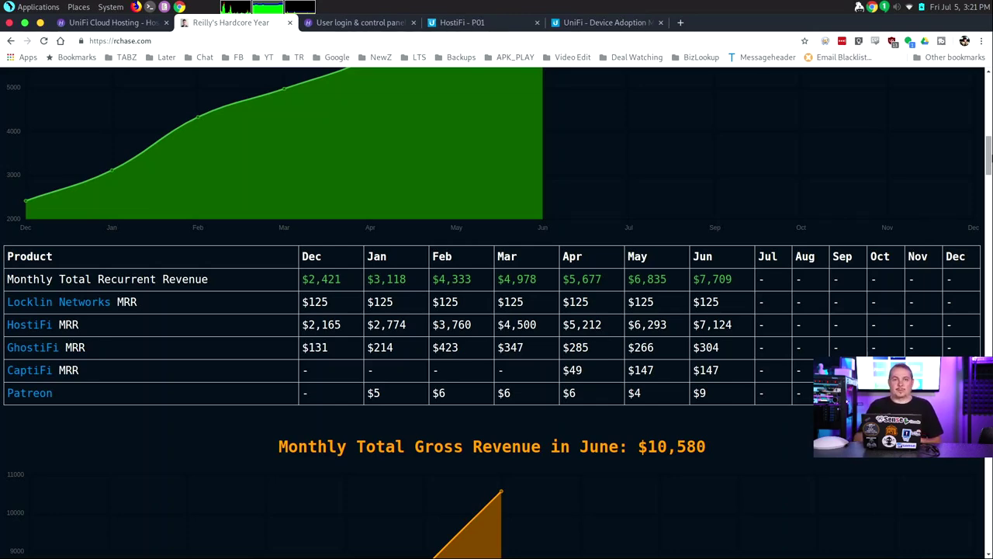
key(Home)
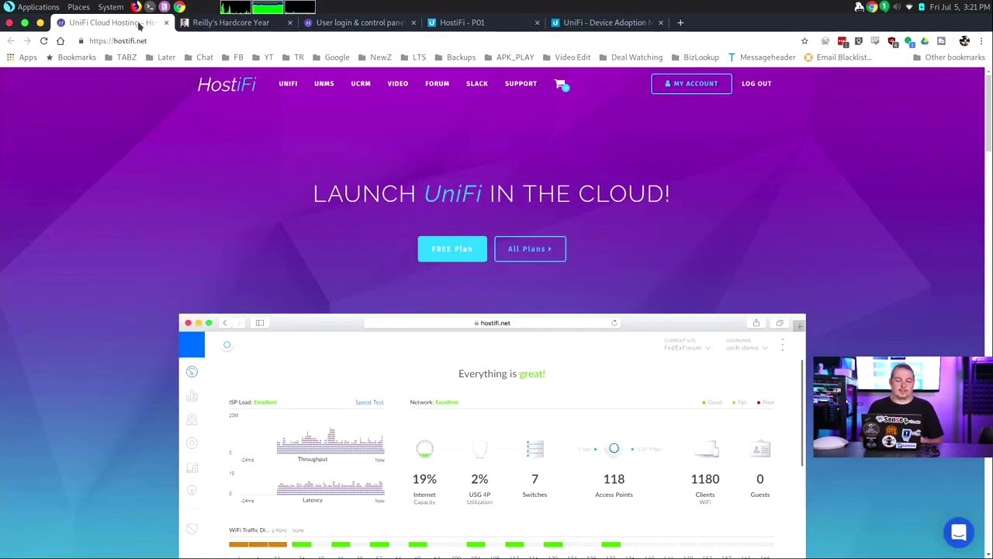
Step: Switch to the HostiFi home page and review its service features and the yearly UniFi hosting plans
click(109, 23)
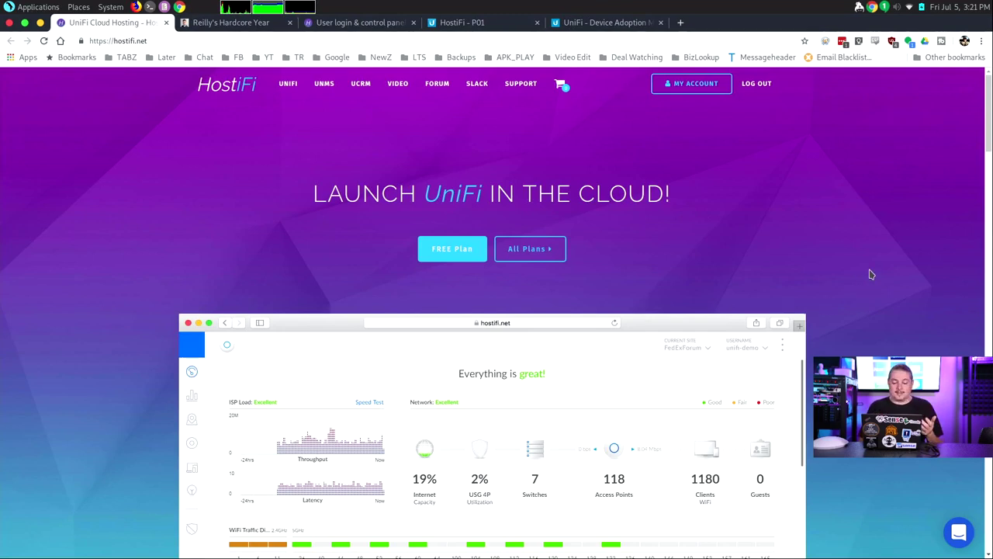
scroll(869, 275, down, 2)
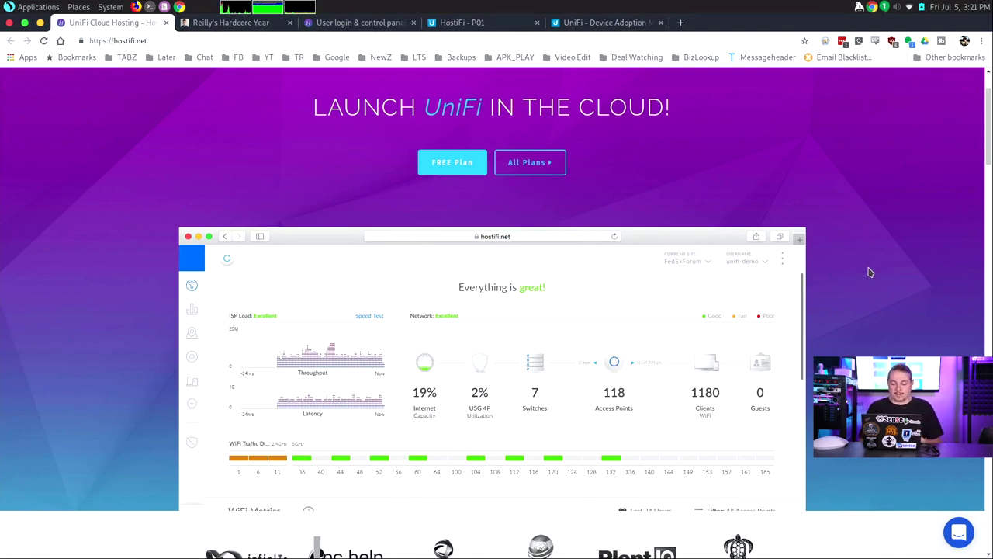
drag(987, 150, 989, 301)
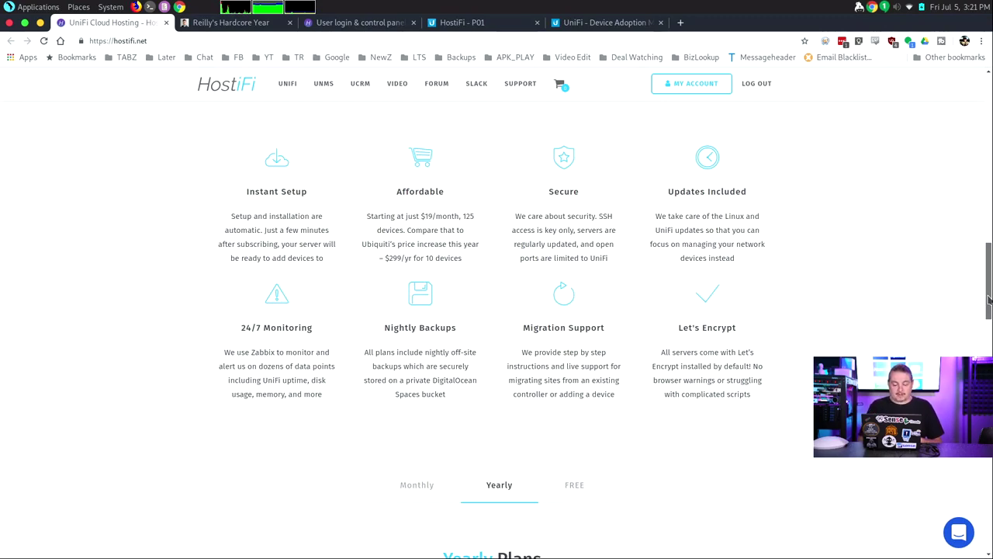
scroll(988, 300, down, 5)
scroll(989, 300, down, 1)
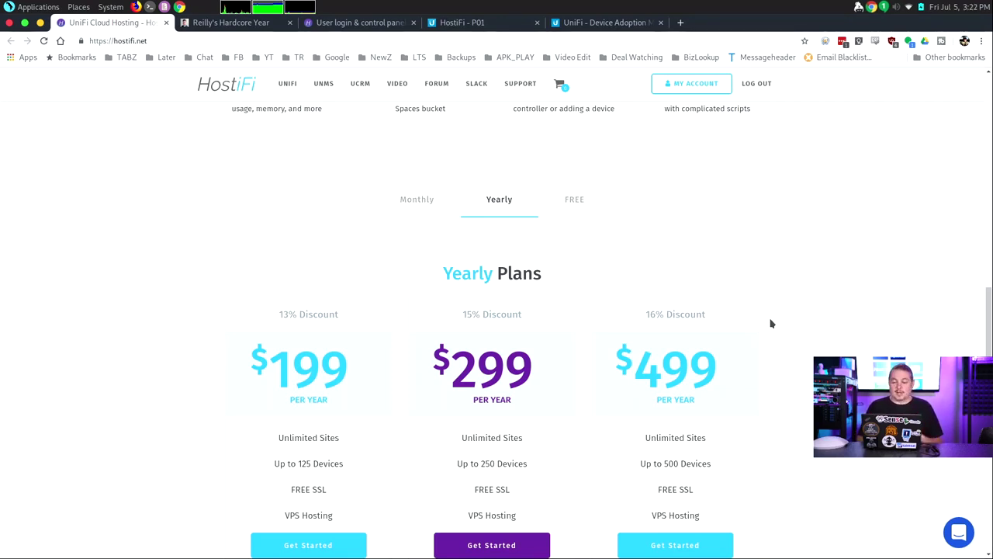
Step: Compare the Monthly hosting plans with the Yearly plans, including their prices and device limits
click(416, 211)
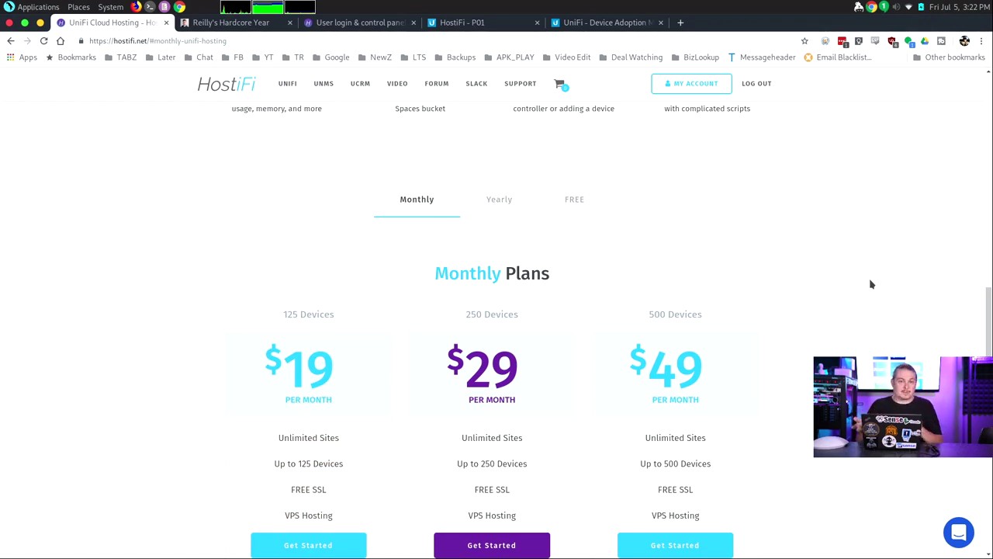
scroll(870, 285, down, 2)
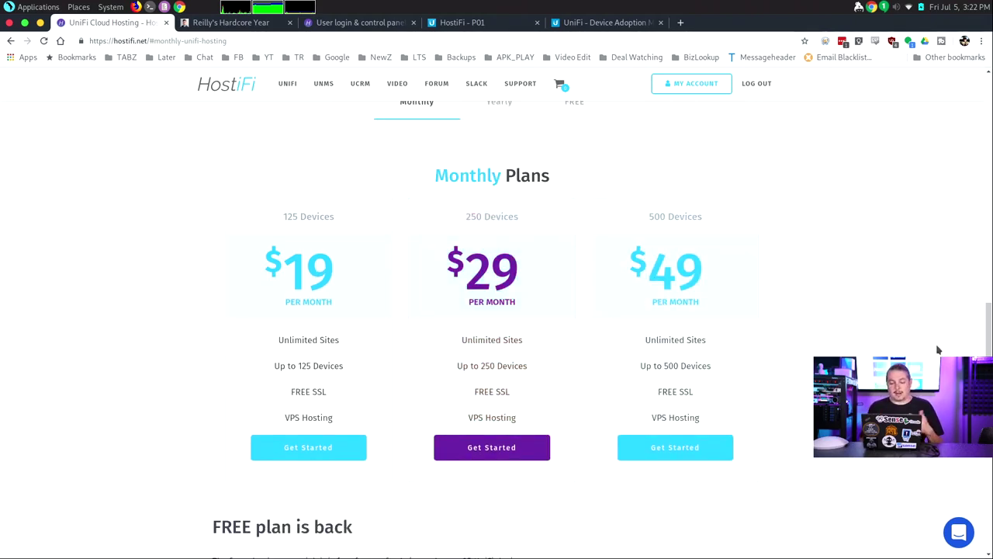
scroll(865, 323, up, 3)
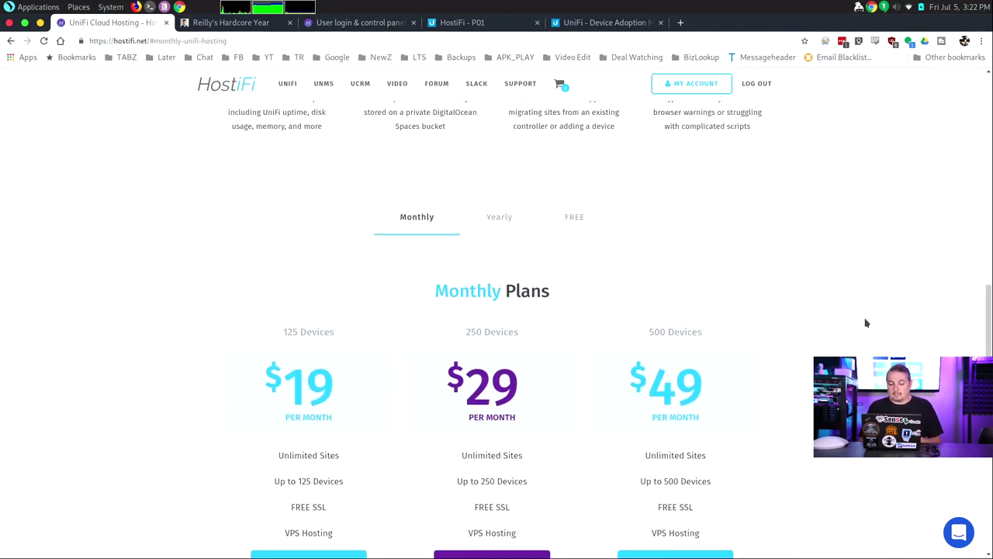
click(523, 225)
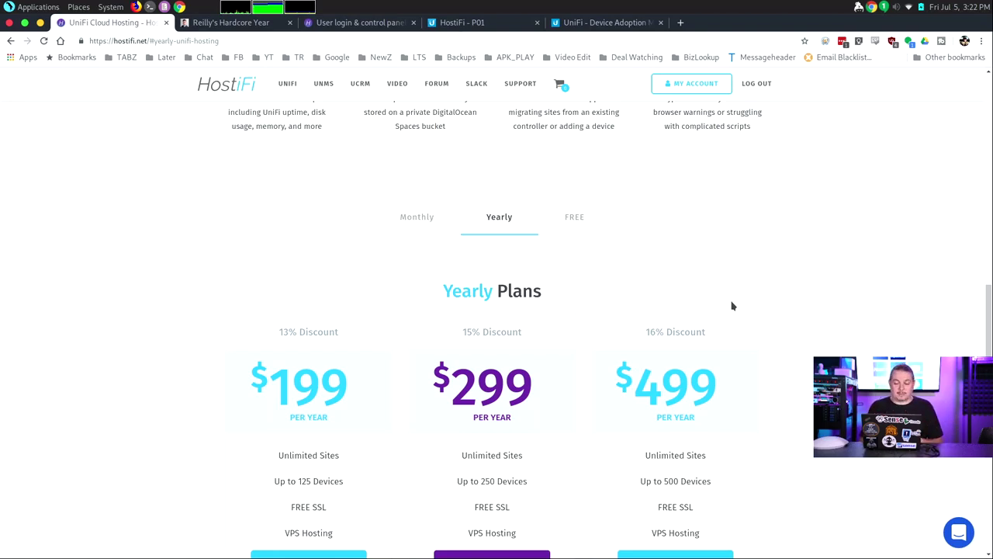
Step: Show the FREE hosting plan and read its site and device limits and the description below it
click(571, 217)
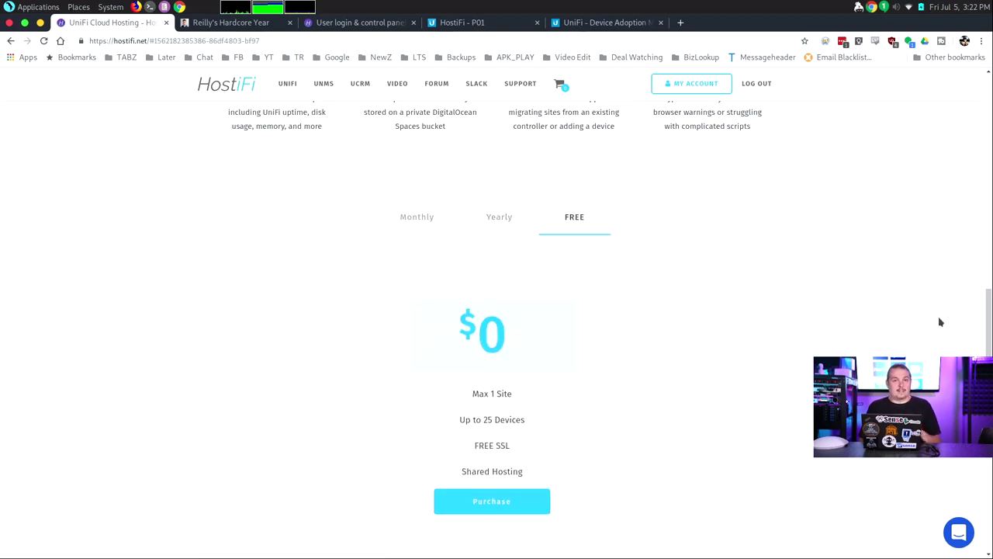
scroll(939, 322, down, 2)
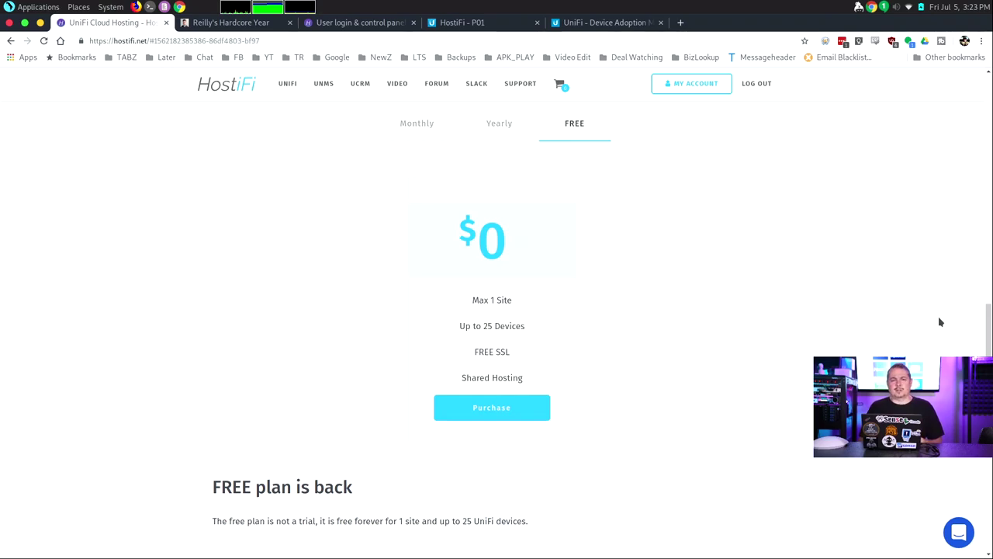
scroll(938, 319, up, 3)
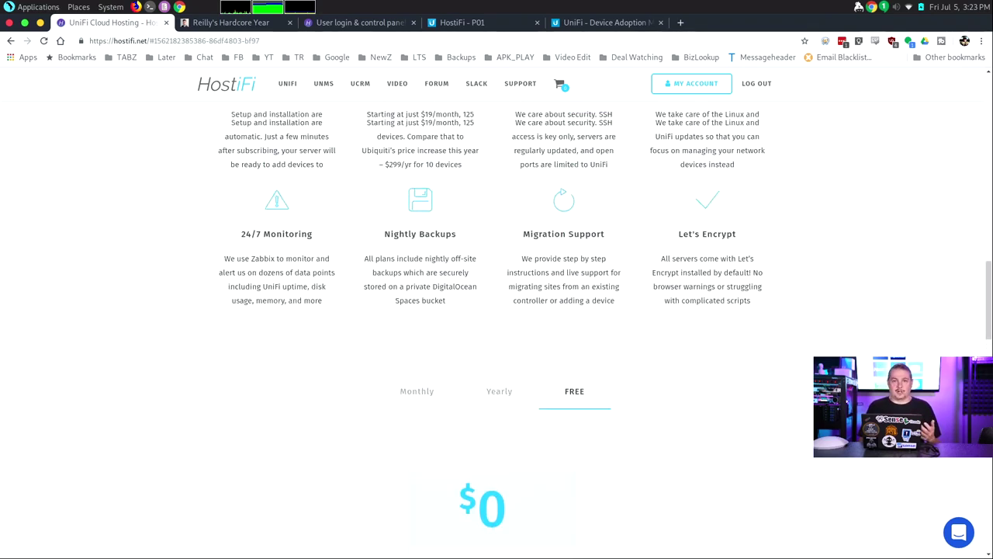
scroll(939, 318, down, 2)
scroll(497, 326, down, 3)
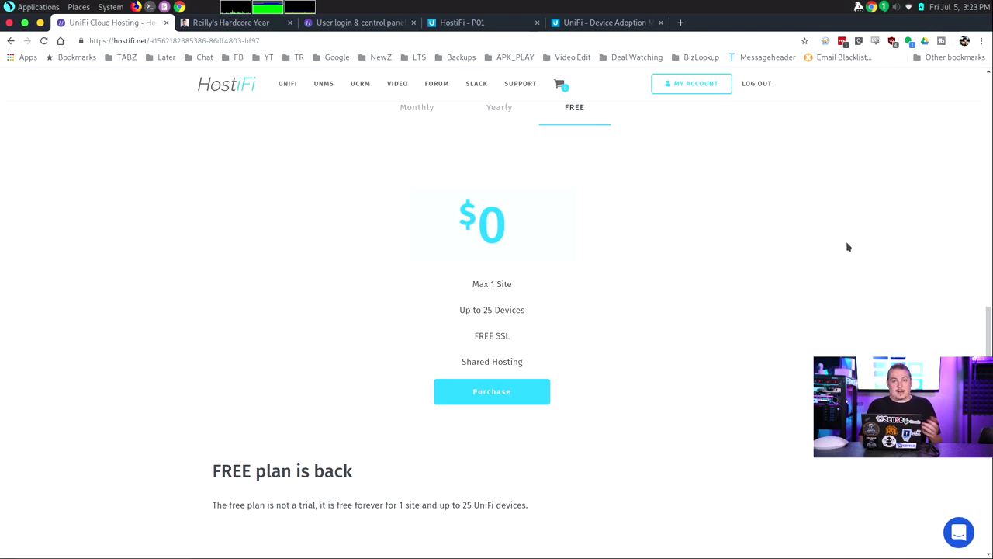
Step: Switch to the HostiFi user dashboard and highlight the free UniFi site's username and temporary password
click(344, 27)
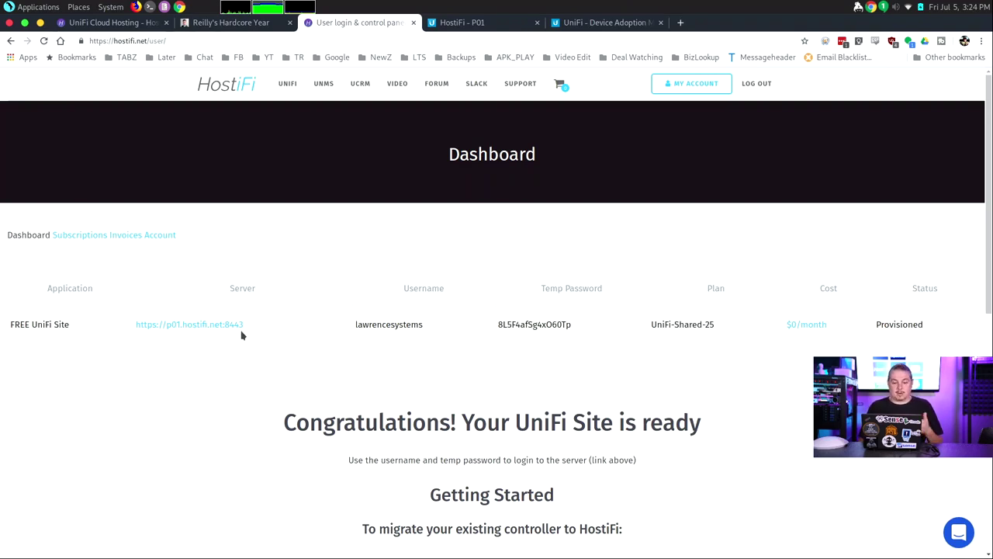
double_click(385, 324)
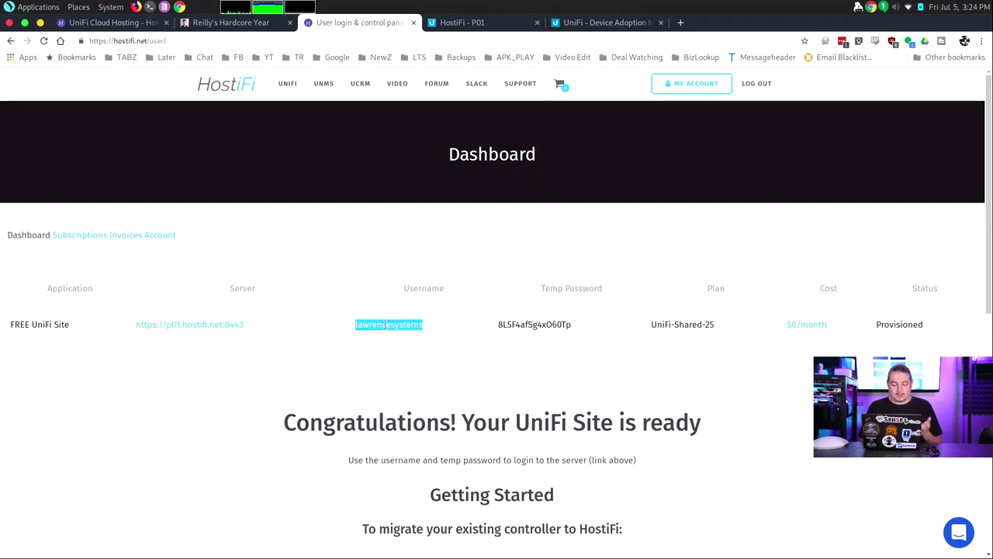
double_click(558, 325)
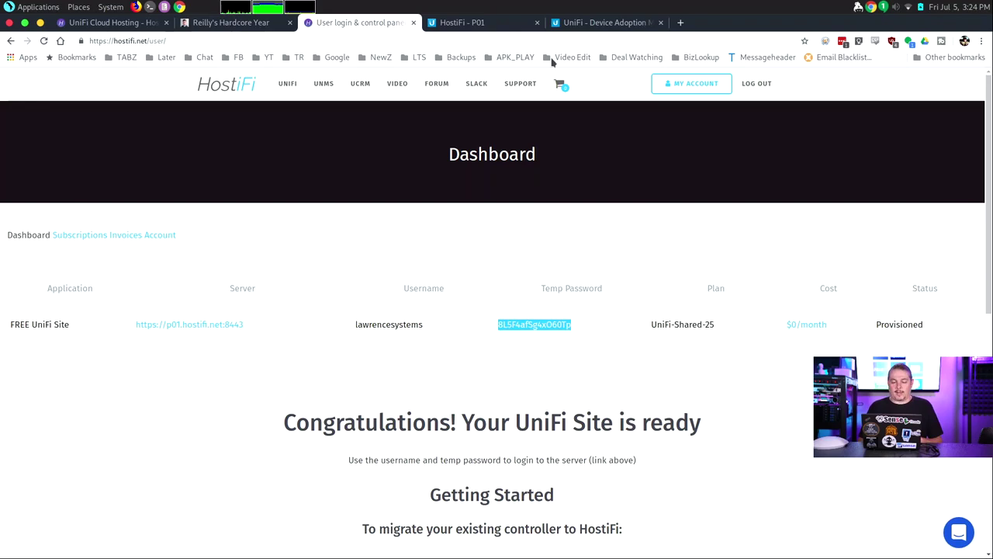
Step: Switch to the hosted UniFi controller, review its Site settings, and check which sites the account can choose
click(495, 27)
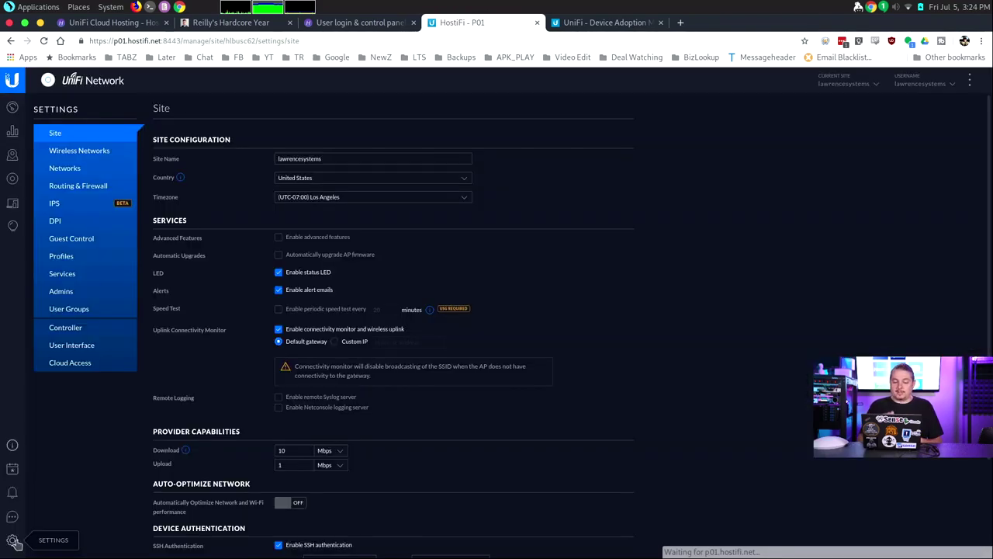
click(13, 541)
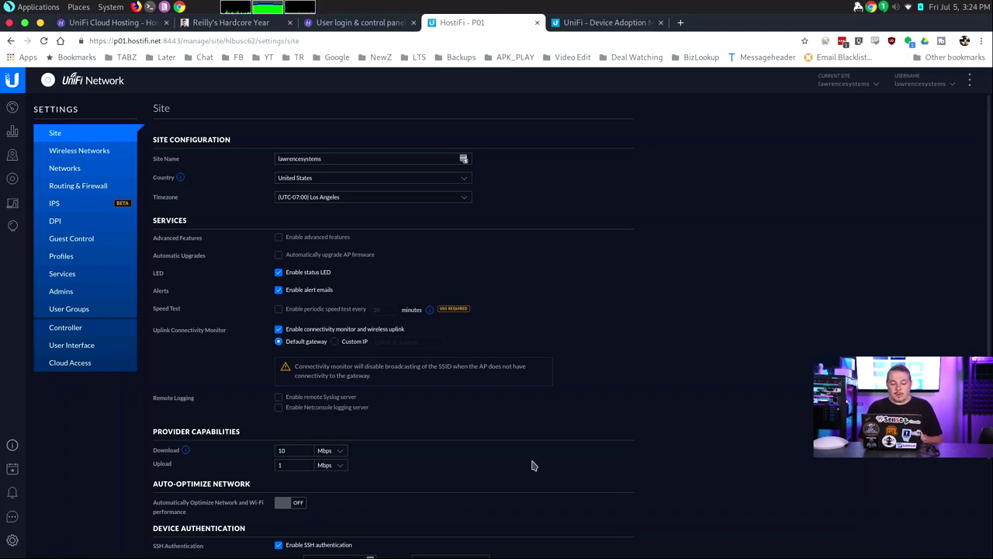
scroll(536, 458, down, 4)
scroll(540, 451, up, 3)
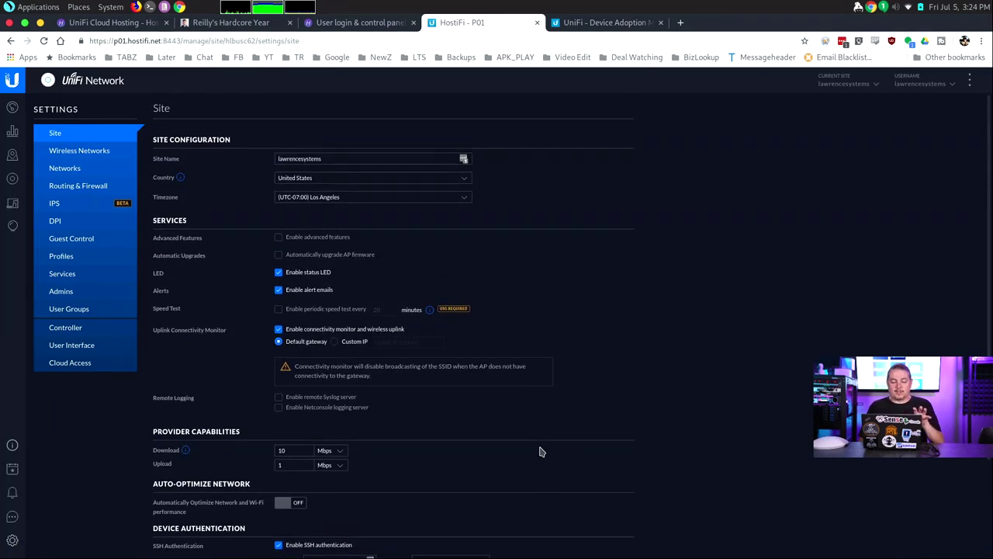
click(868, 88)
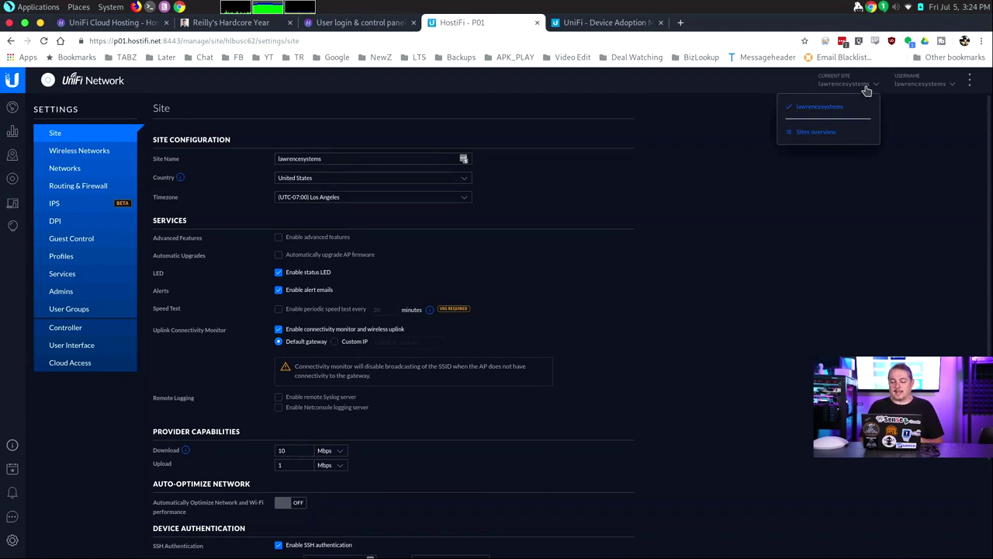
click(643, 313)
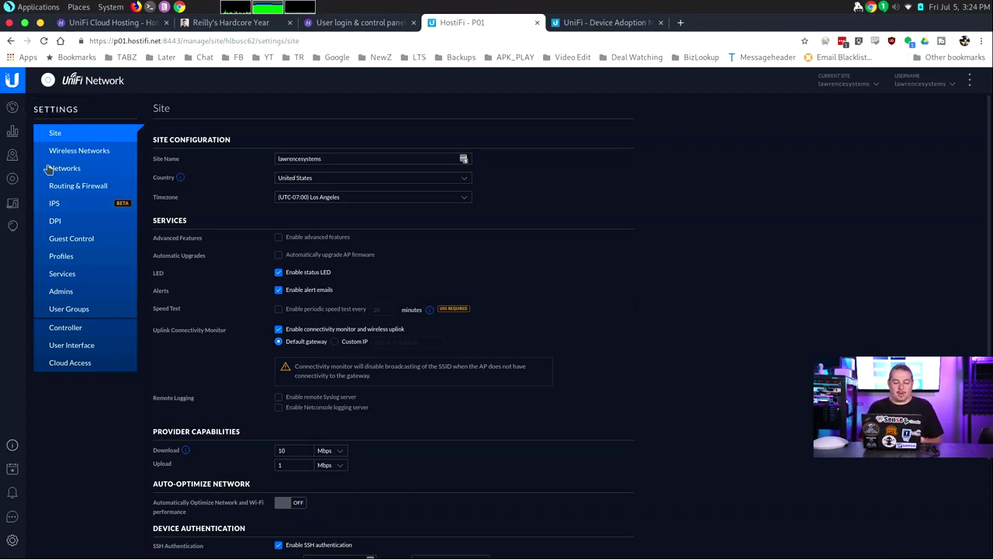
Step: Check the controller's version details and inspect the SSL certificate of p01.hostifi.net
click(96, 332)
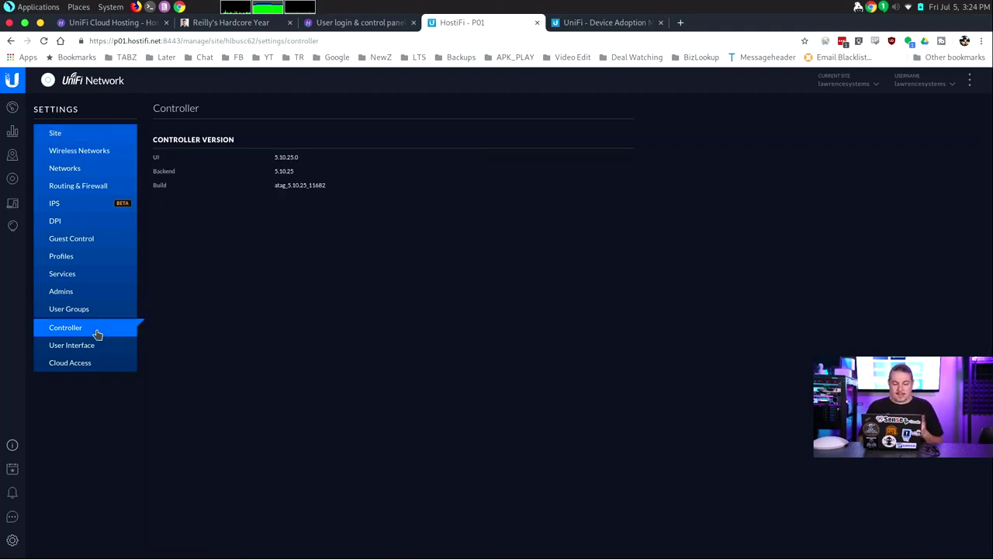
click(83, 41)
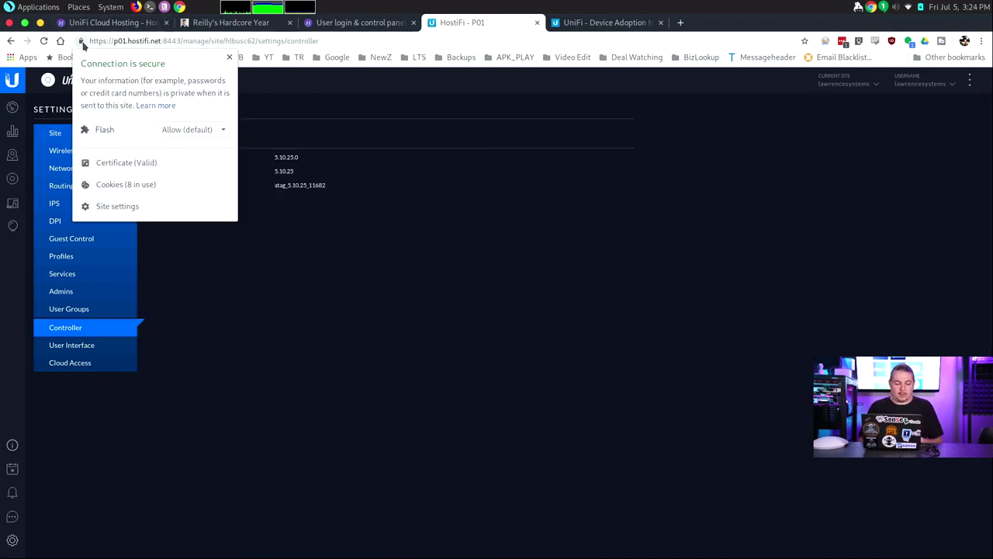
click(132, 160)
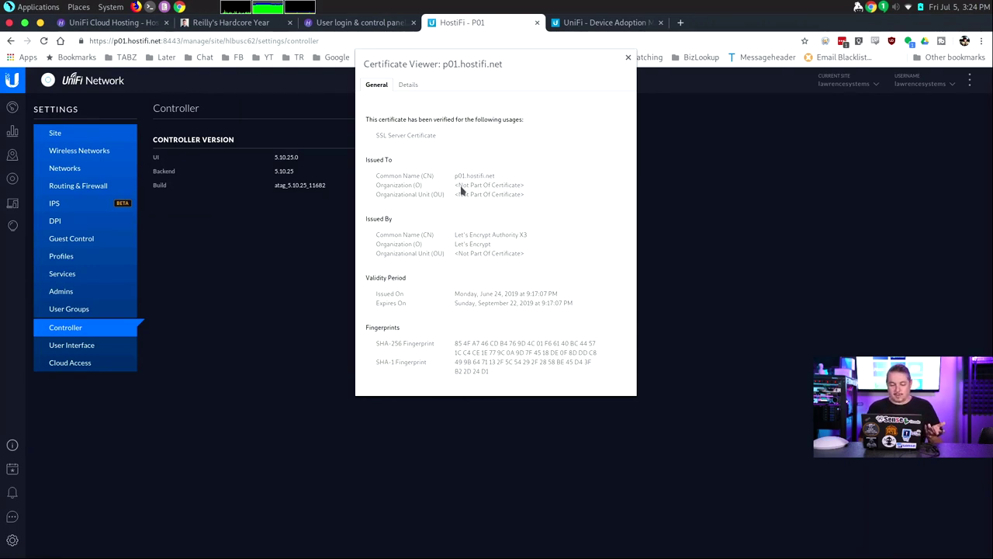
click(629, 59)
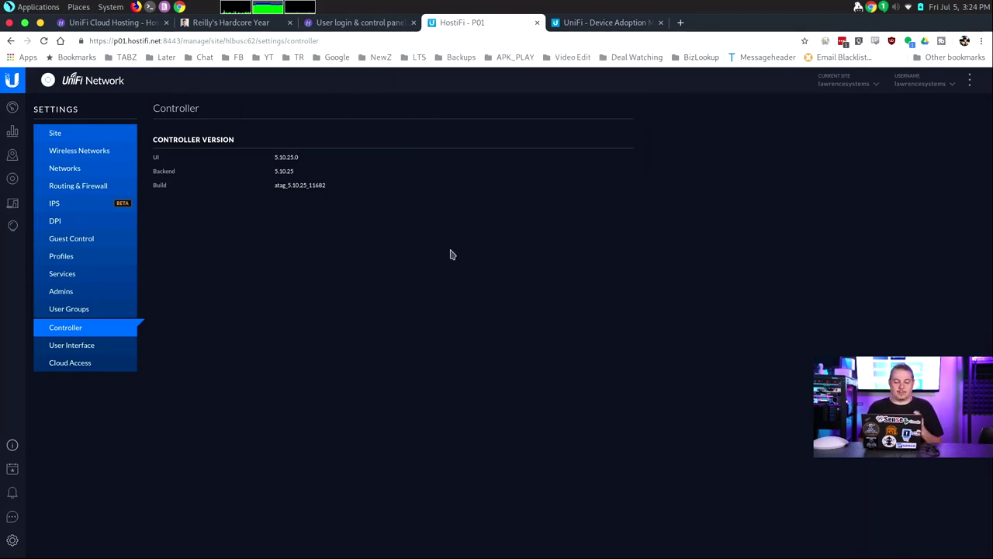
Step: View the wireless networks and the device list, and turn Locate on and off for the UniFi AP-HD
click(72, 152)
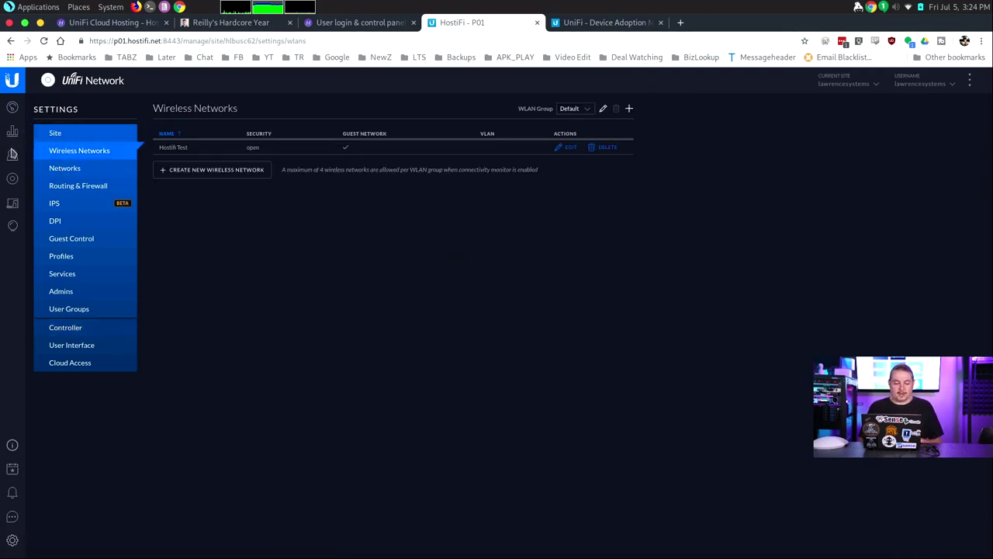
click(13, 179)
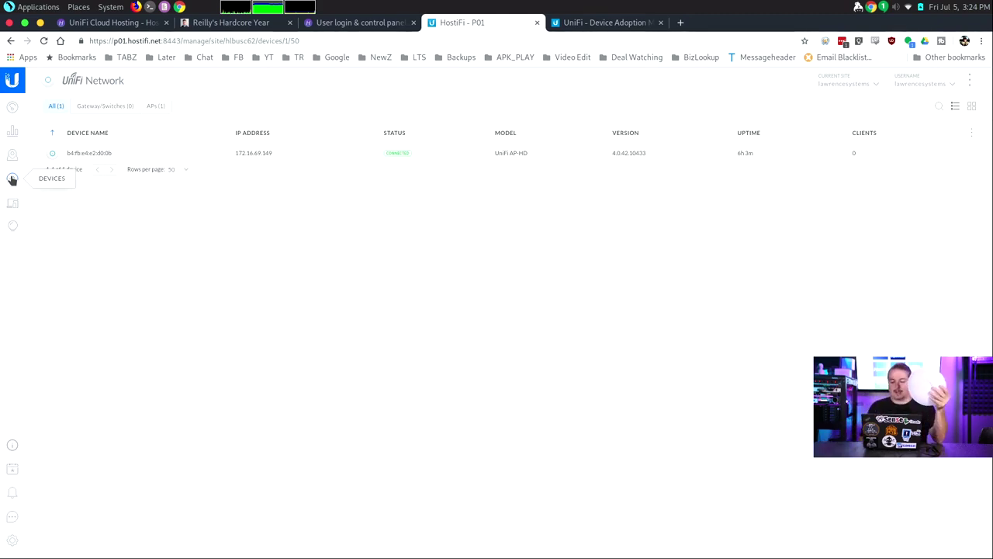
mouse_move(670, 156)
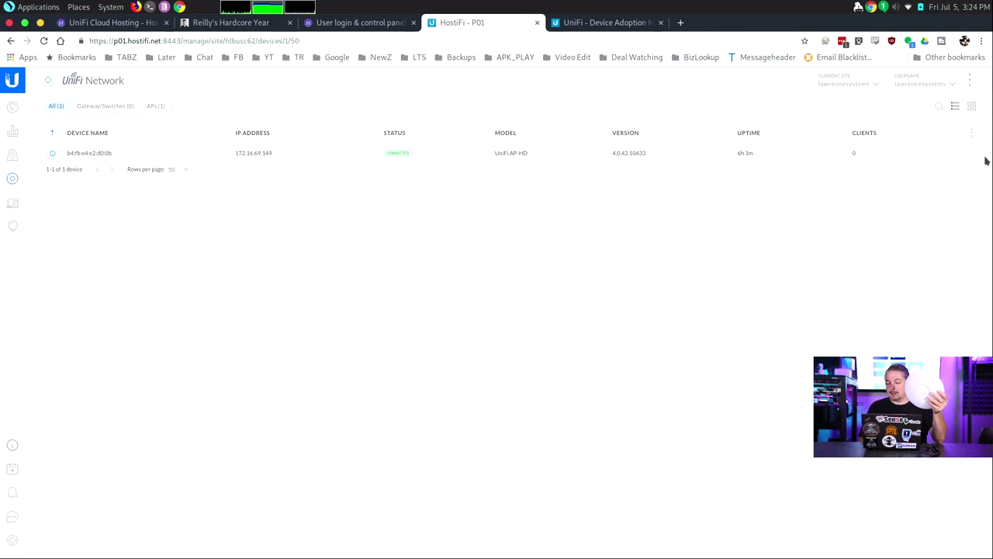
click(924, 154)
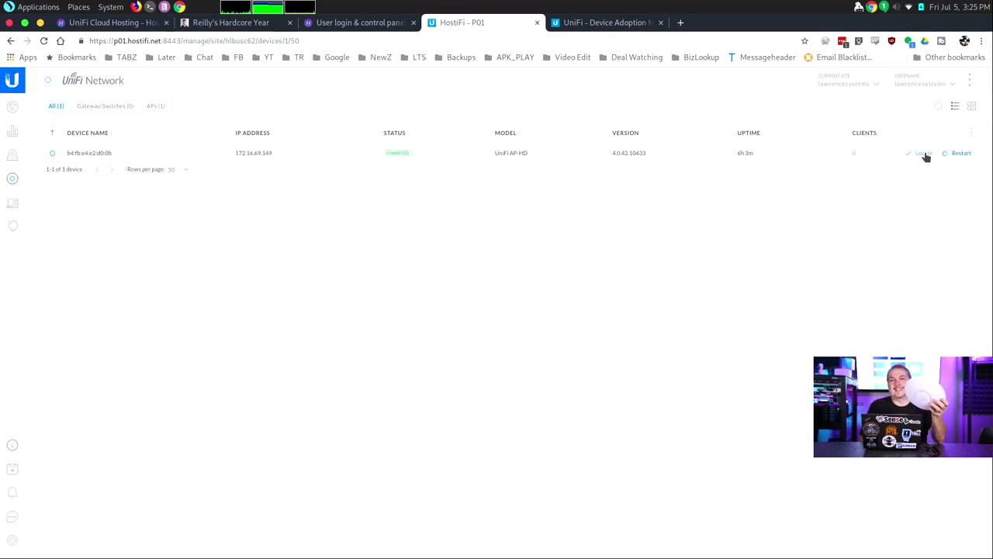
click(923, 153)
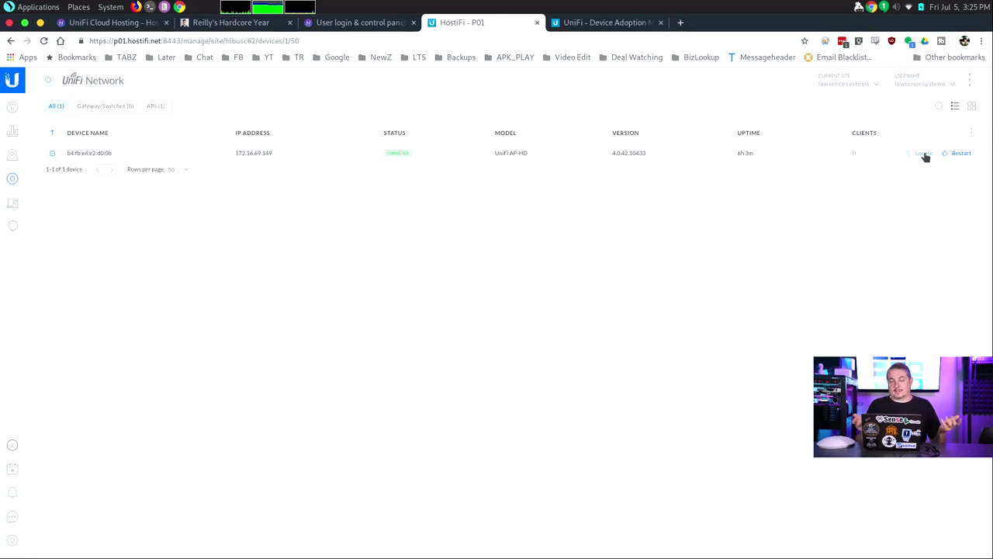
Step: Consult the SSH set-inform instructions in the device adoption article and select the hosted controller's web address
click(587, 21)
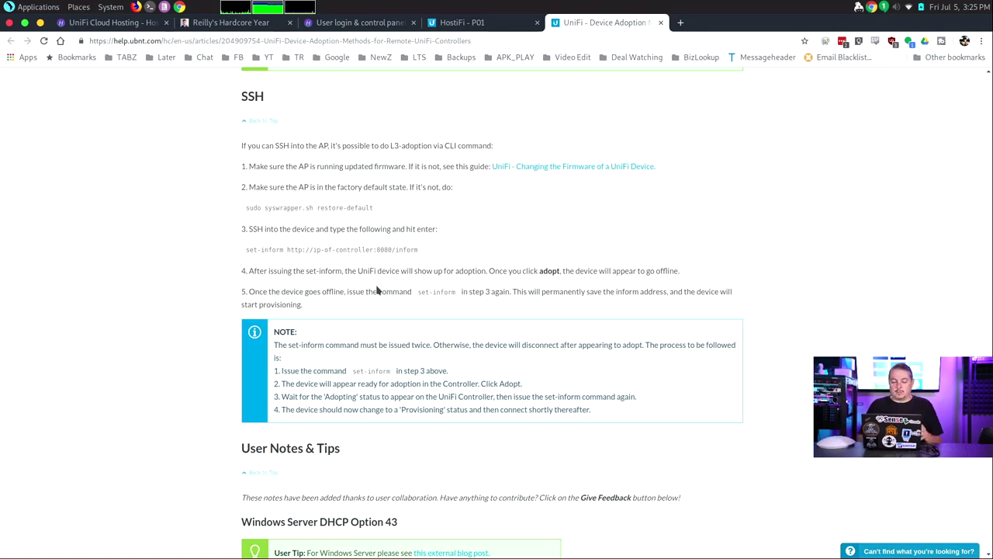
click(444, 28)
click(117, 41)
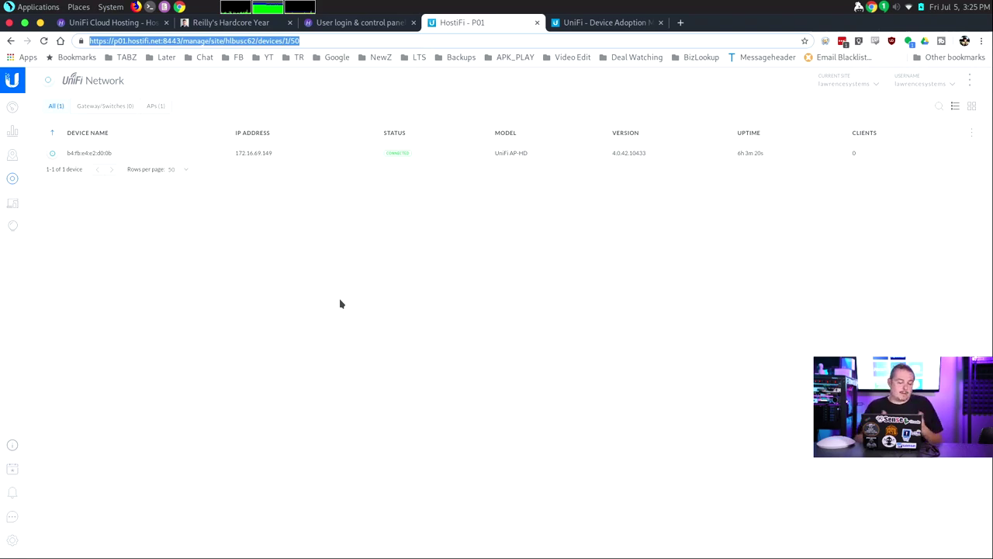
Step: Review the neighboring access points seen in the last hour in the controller's Insights, and return to the dashboard
click(16, 194)
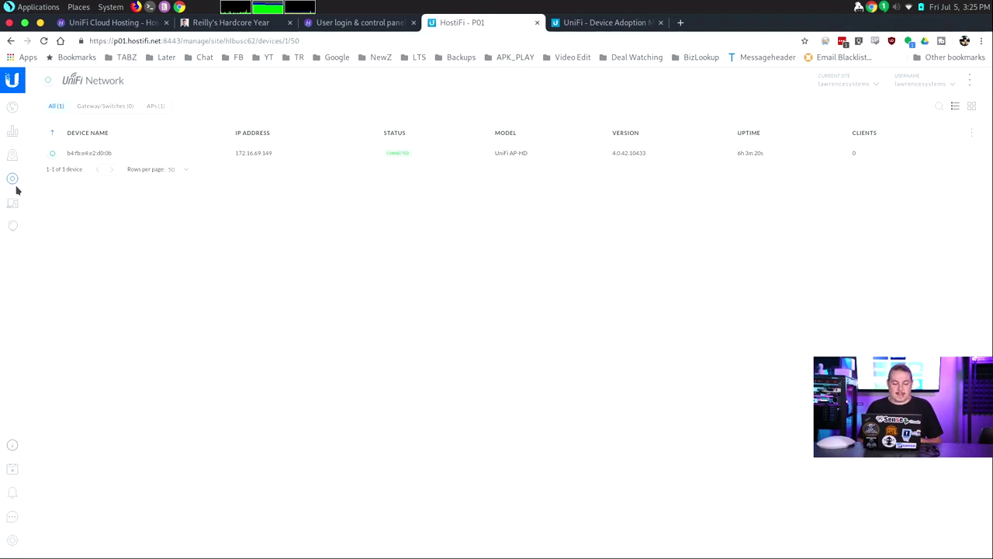
click(12, 227)
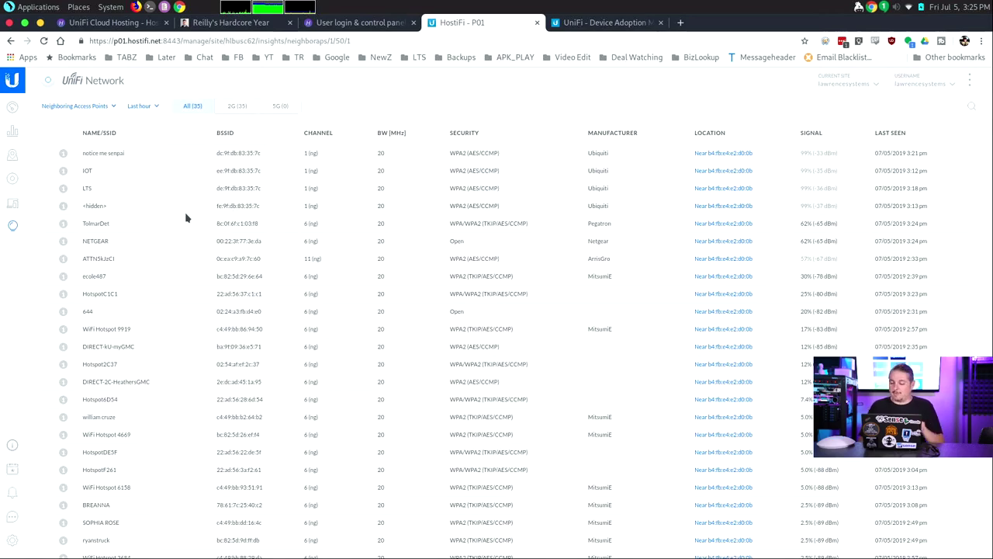
scroll(186, 218, down, 5)
scroll(186, 218, up, 5)
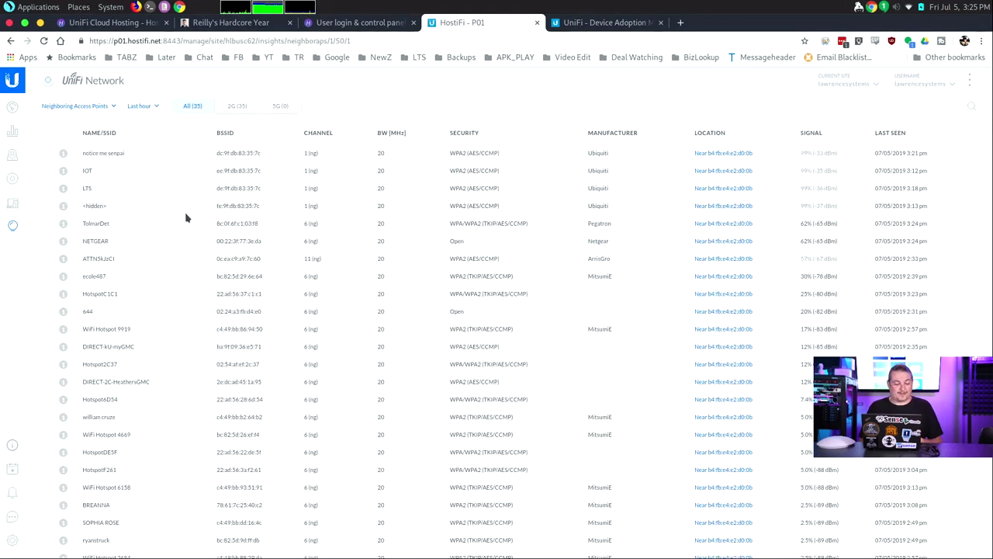
click(14, 108)
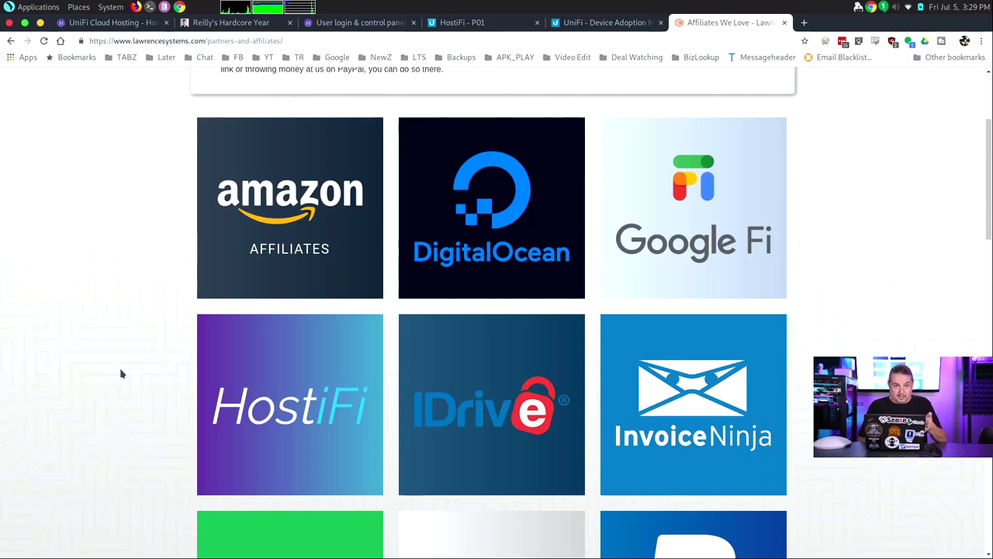
Step: Look through the partner tiles on the Lawrence Systems affiliates page and return to the HostiFi and DigitalOcean entries
scroll(120, 373, down, 7)
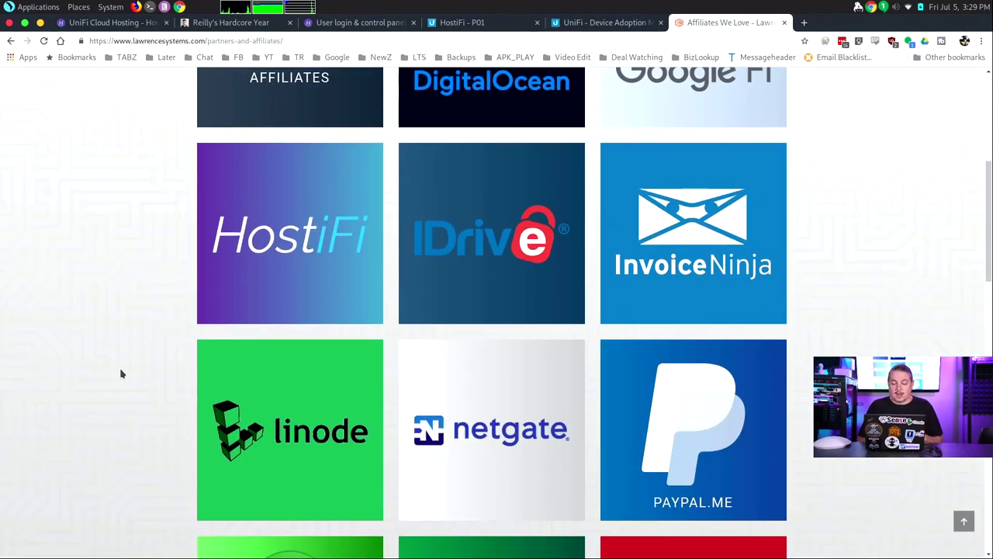
scroll(120, 356, down, 3)
scroll(120, 355, up, 5)
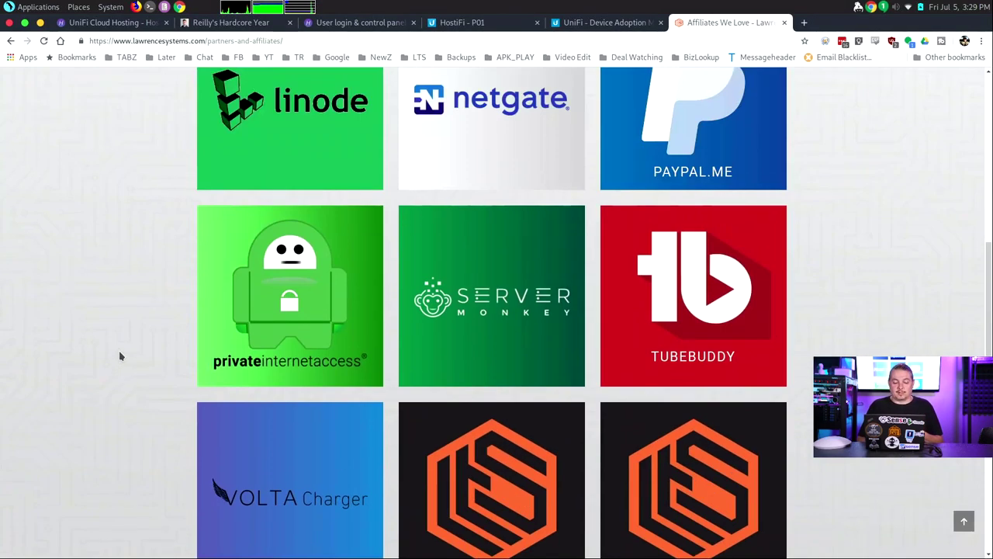
scroll(118, 386, up, 1)
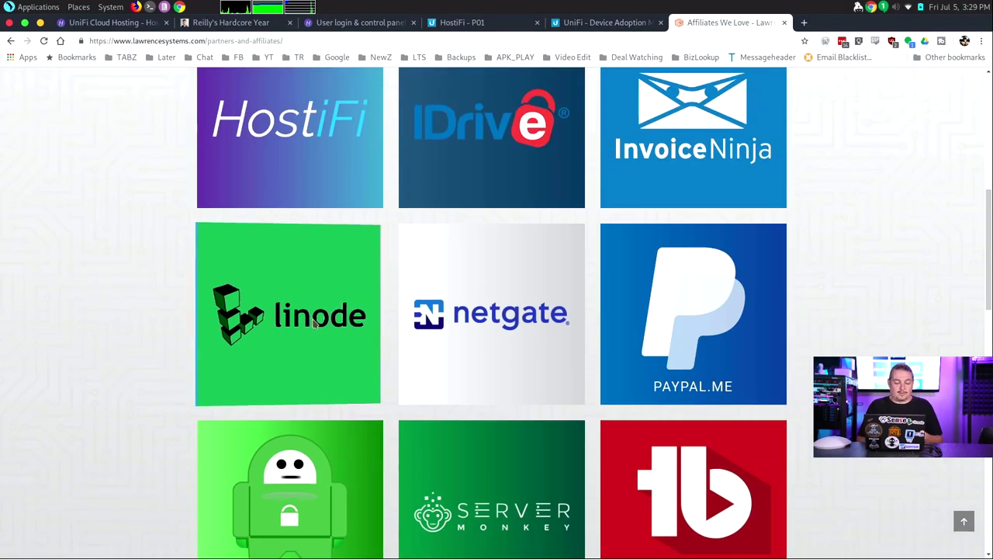
scroll(100, 339, up, 2)
scroll(100, 338, up, 1)
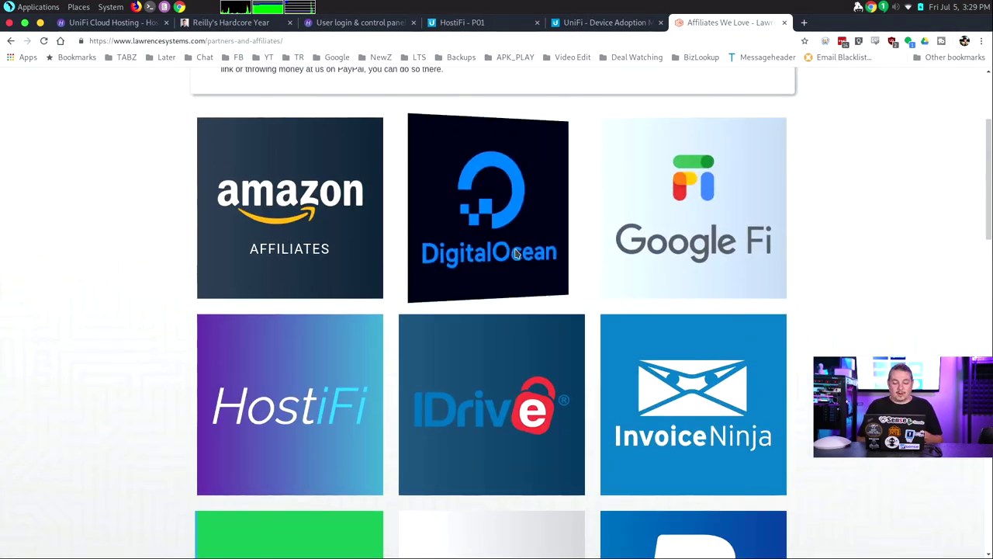